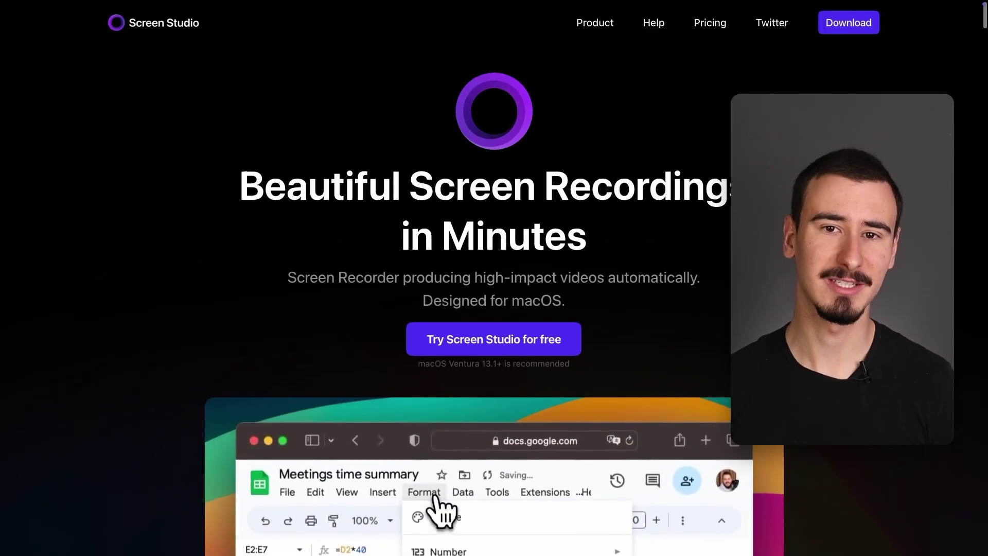
pyautogui.scroll(-5, 494, 278)
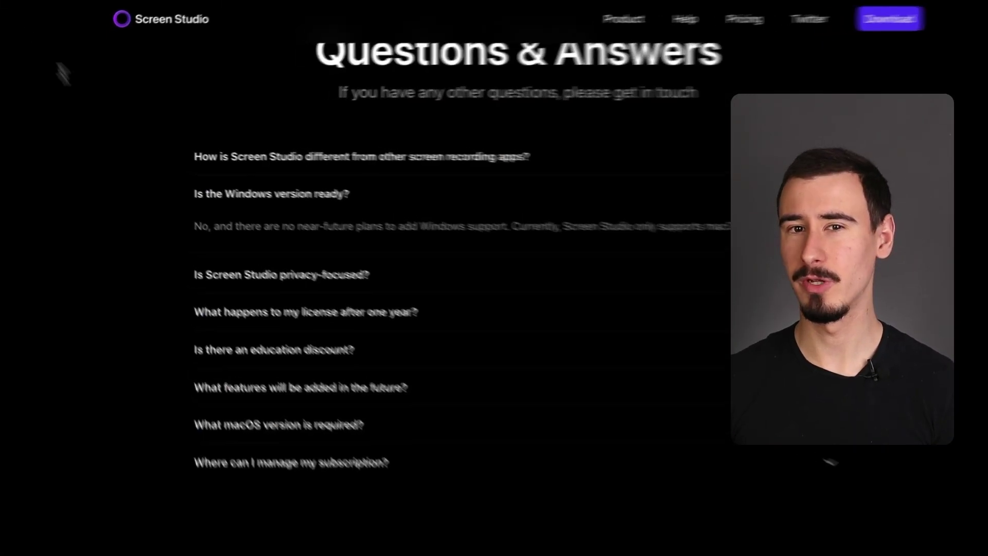
# Scroll to Screen Studio's FAQ and highlight the answer saying there is no Windows version, only macOS.
pyautogui.moveTo(194, 224); pyautogui.dragTo(213, 223)
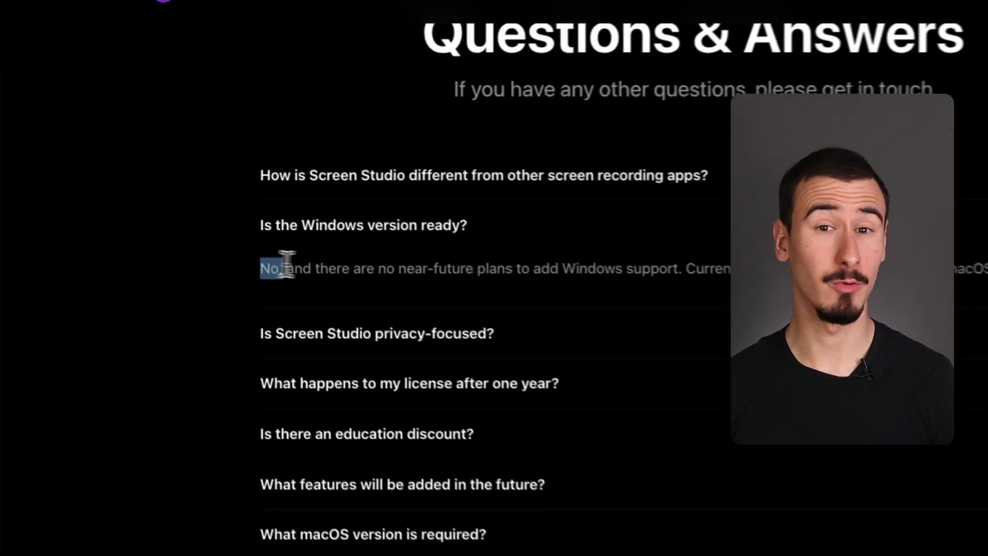
pyautogui.moveTo(286, 265); pyautogui.dragTo(545, 268)
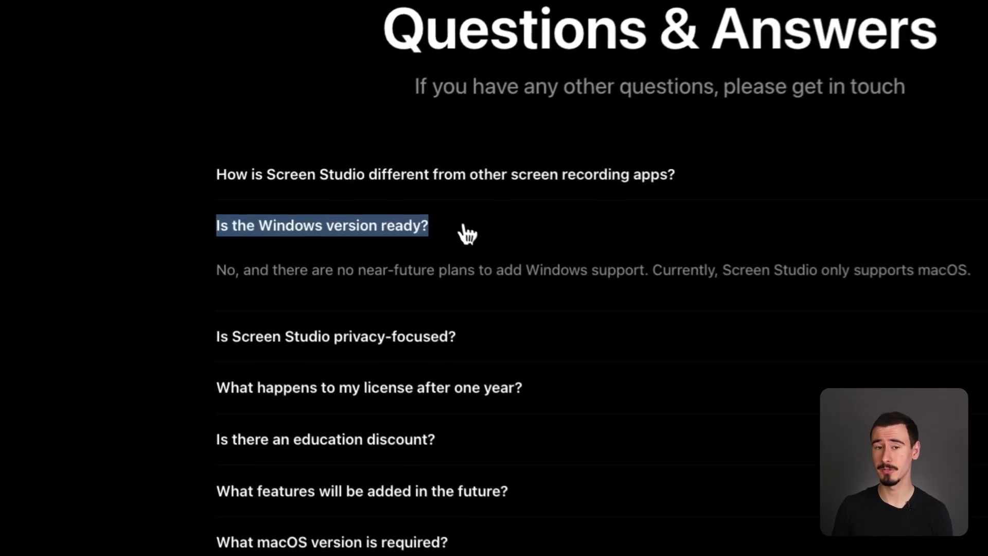
pyautogui.moveTo(204, 255); pyautogui.dragTo(227, 256)
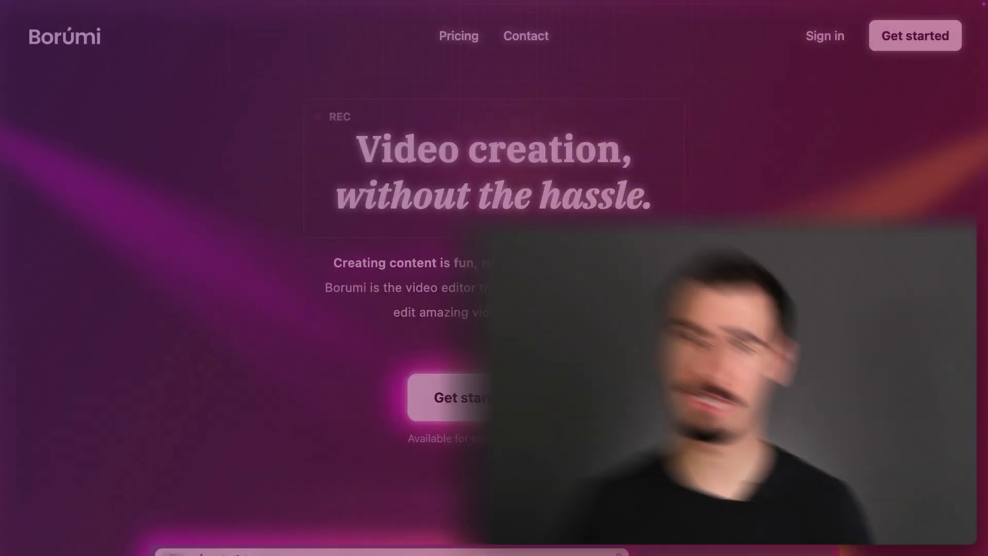
# Write the script through 'This is the first topic' and add a closing scene 'Thanks for watching!'.
pyautogui.scroll(-5, 51, 483)
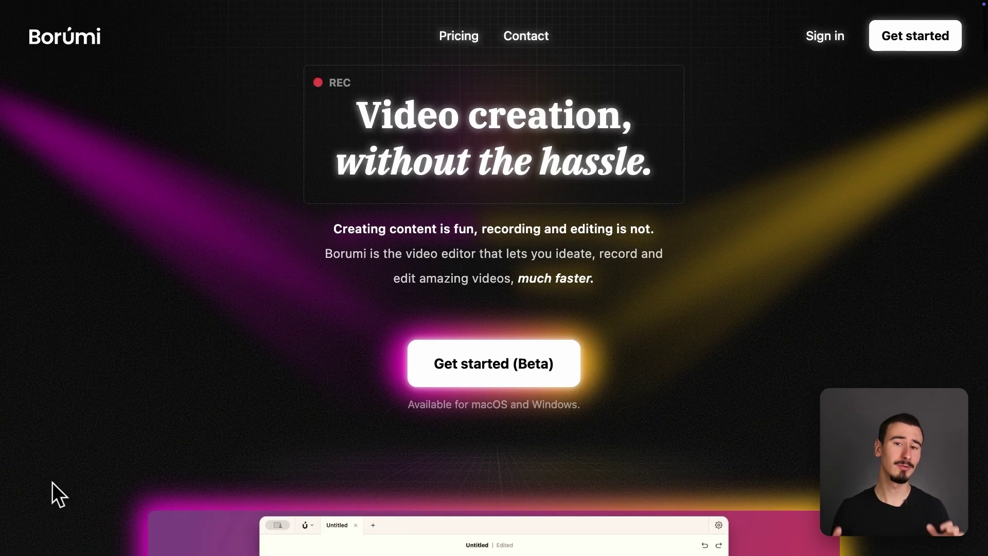
pyautogui.scroll(-2, 52, 482)
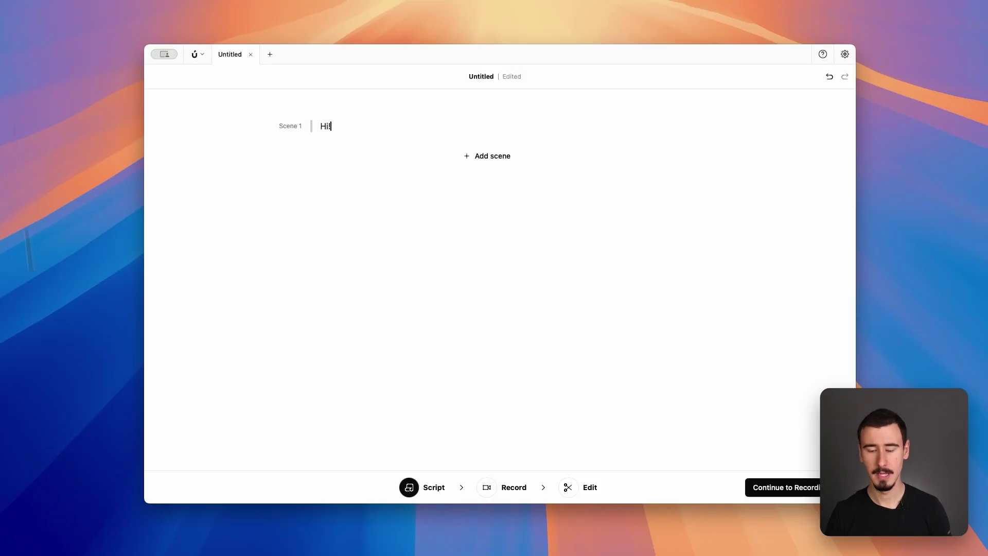
pyautogui.write('n this video, we are going to talk about something amazing')
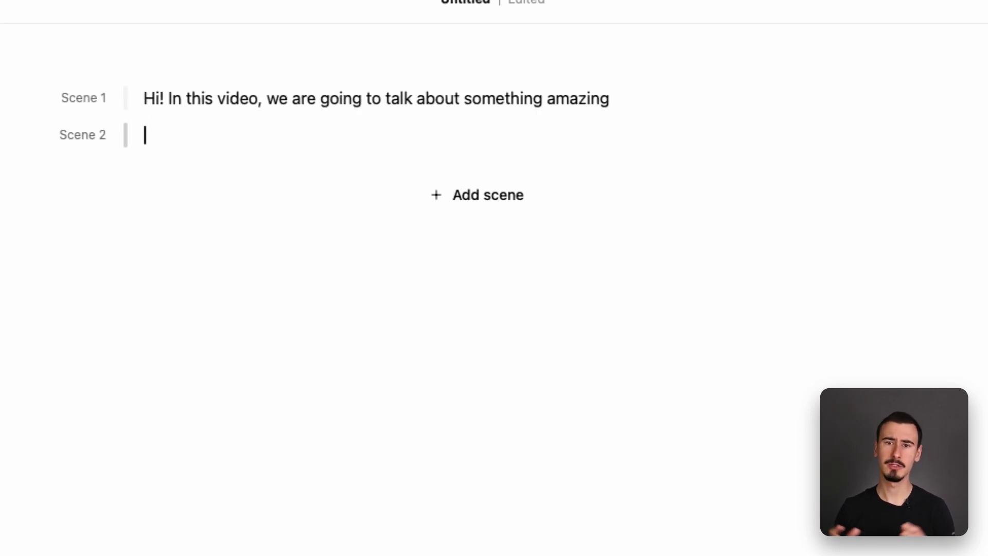
pyautogui.write('This is the first topic')
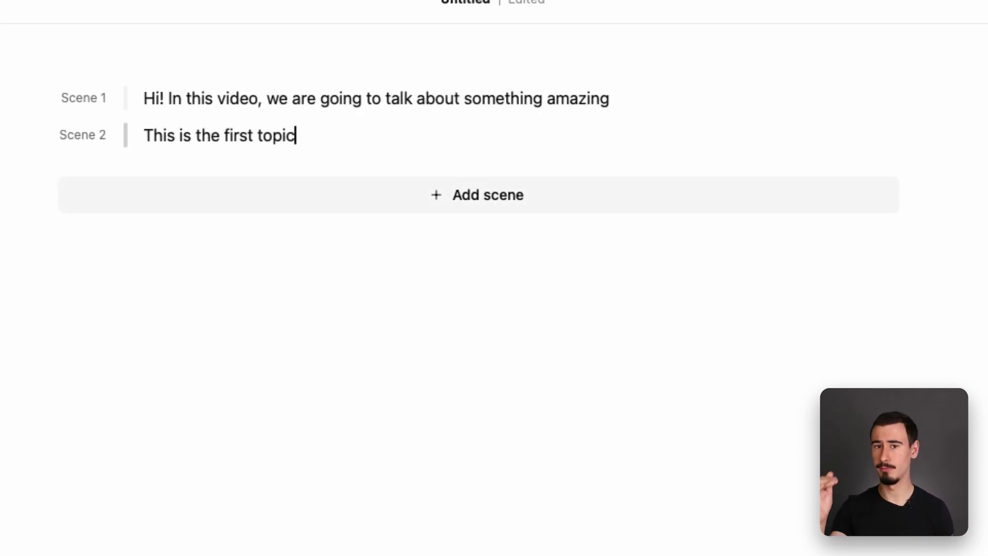
pyautogui.press('Return')
pyautogui.write('Thanks for watching!')
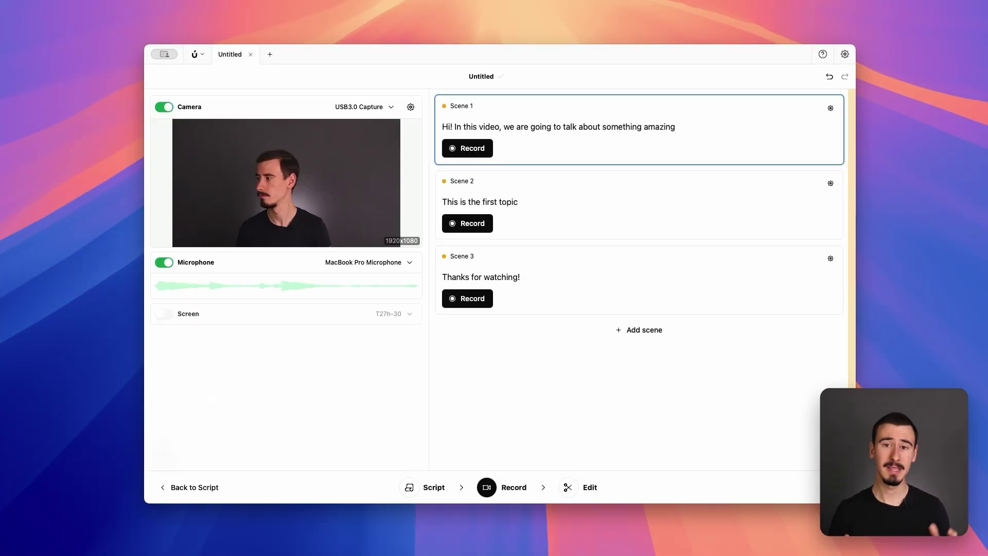
# Record a camera take for Scene 1 and a screen take for Scene 2, then move to editing.
pyautogui.click(465, 149)
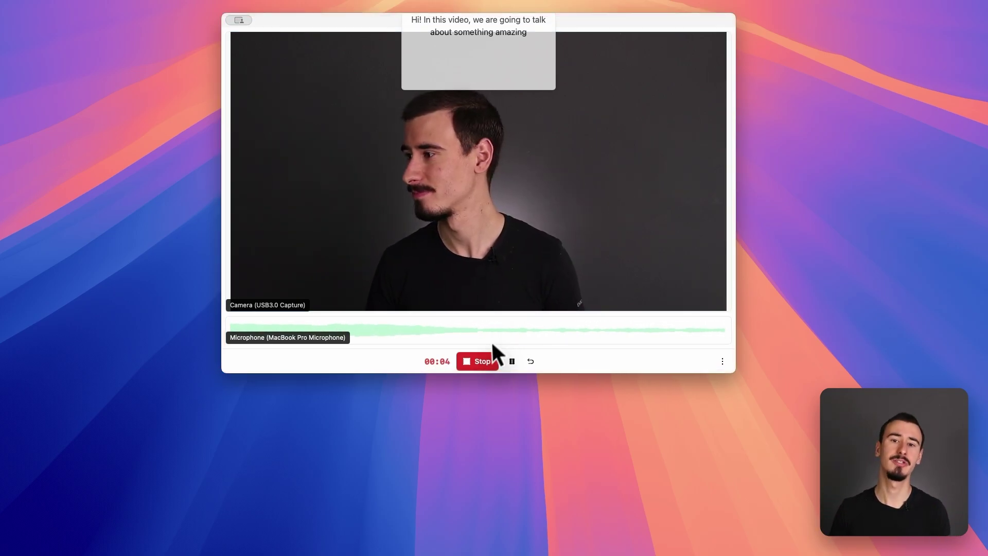
pyautogui.click(490, 361)
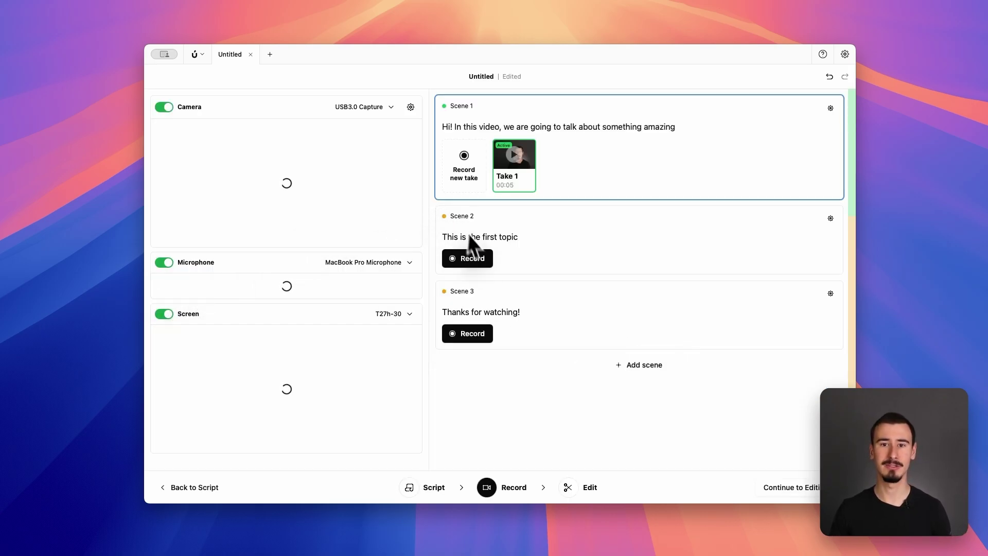
pyautogui.click(470, 258)
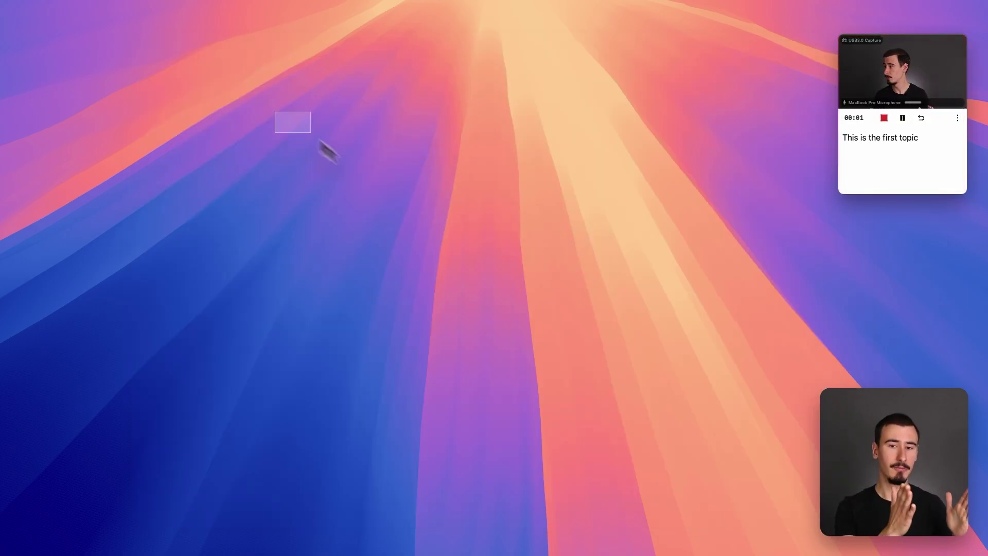
pyautogui.moveTo(329, 150); pyautogui.dragTo(560, 317)
pyautogui.click(884, 118)
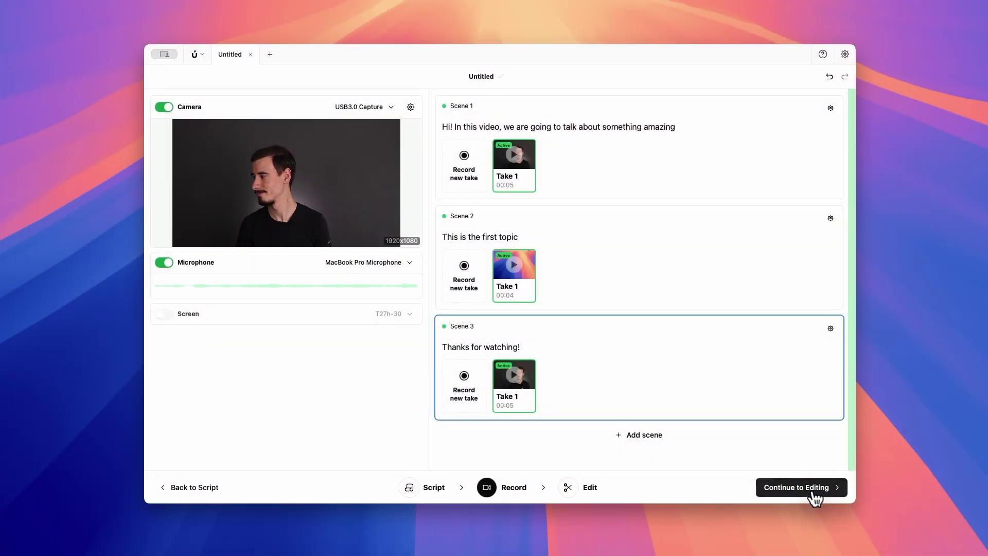
pyautogui.click(814, 492)
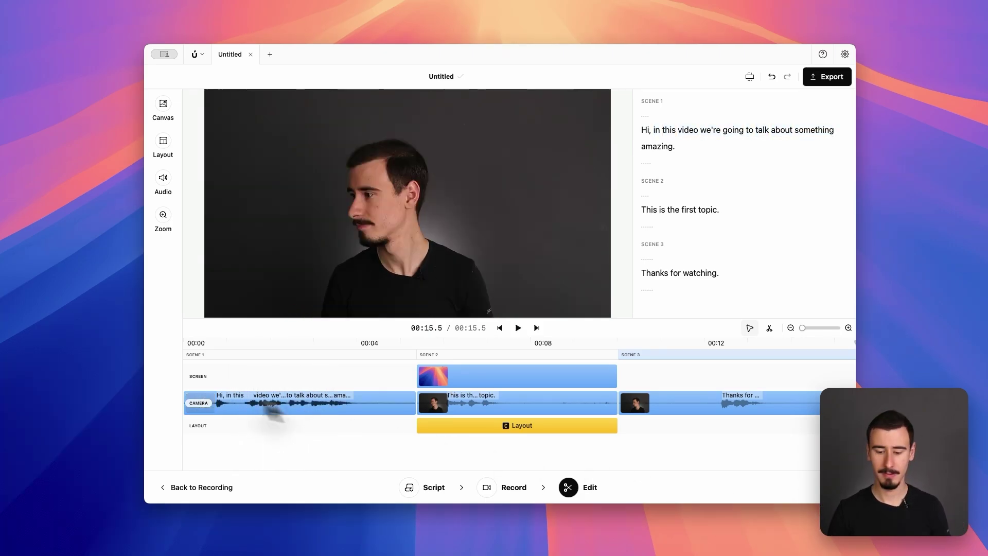
# Trim the dead start off the Scene 1 clip and delete the pauses before Scene 2.
pyautogui.click(190, 404)
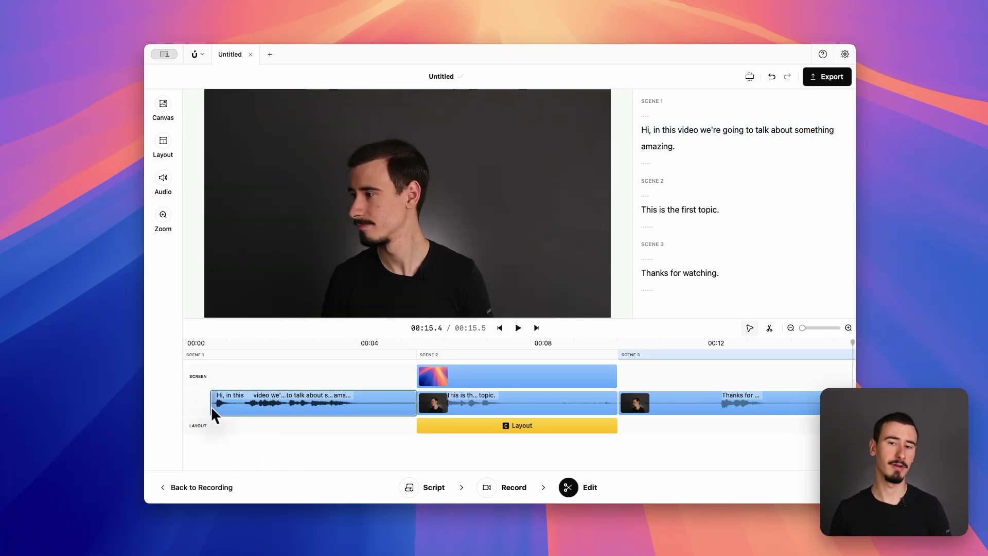
pyautogui.moveTo(211, 406); pyautogui.dragTo(211, 406)
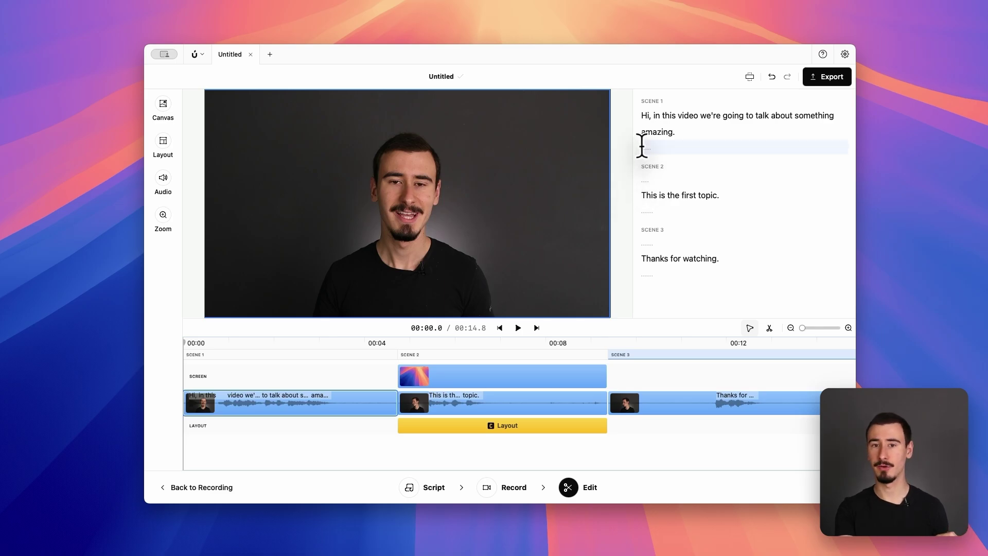
pyautogui.moveTo(642, 146); pyautogui.dragTo(668, 179)
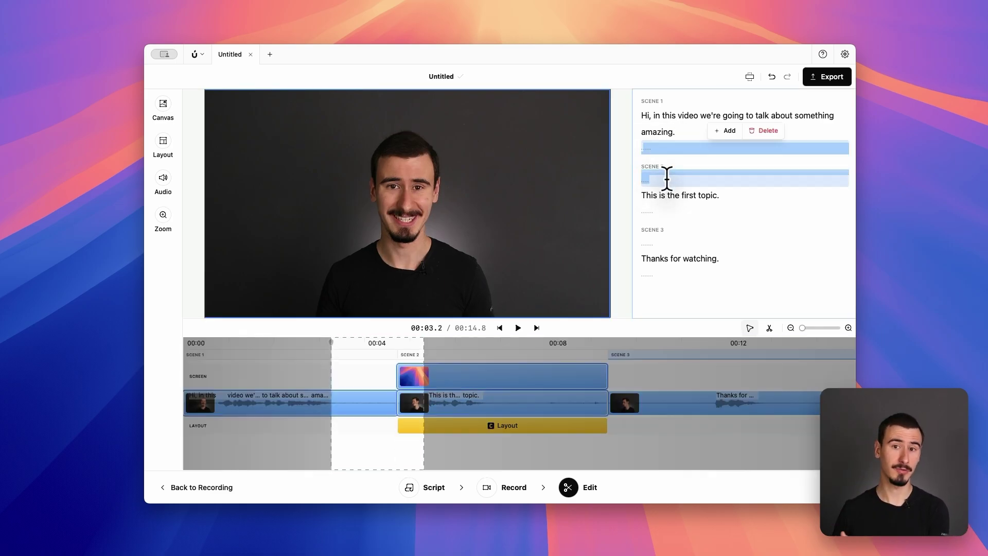
pyautogui.press('BackSpace')
# Remove the pauses before Scene 3 and the trailing pause after 'Thanks for watching!'.
pyautogui.moveTo(643, 183); pyautogui.dragTo(658, 214)
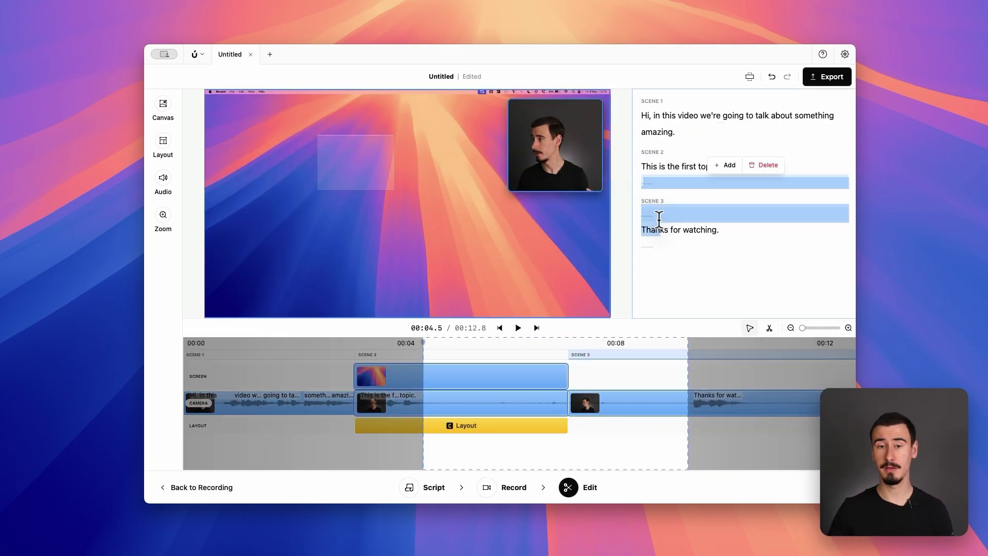
pyautogui.click(757, 166)
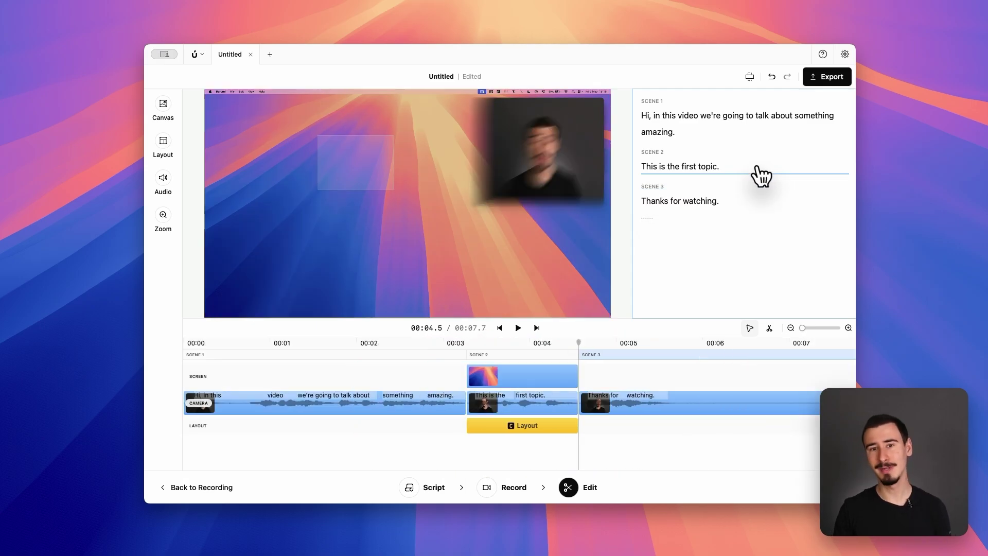
pyautogui.click(679, 215)
pyautogui.press('BackSpace')
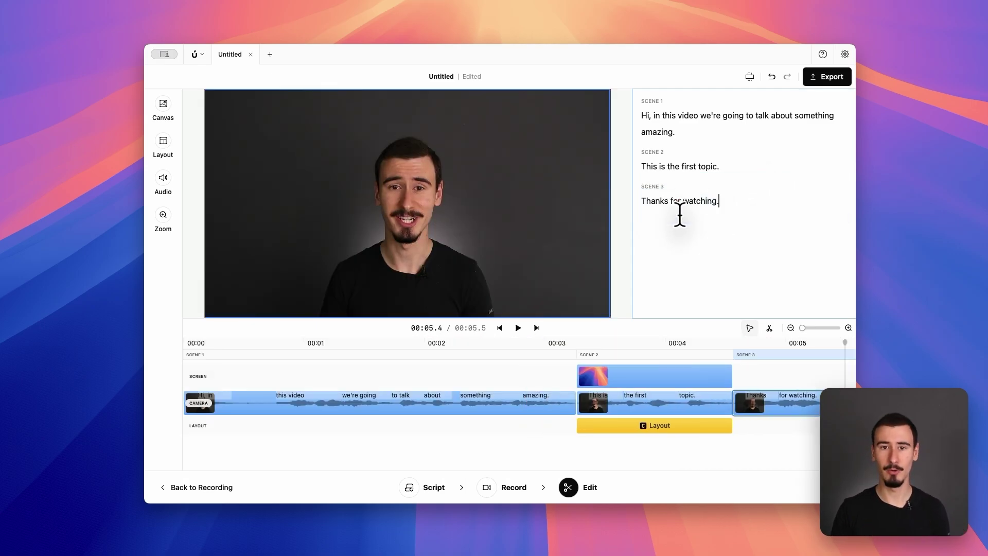
pyautogui.moveTo(641, 166); pyautogui.dragTo(718, 171)
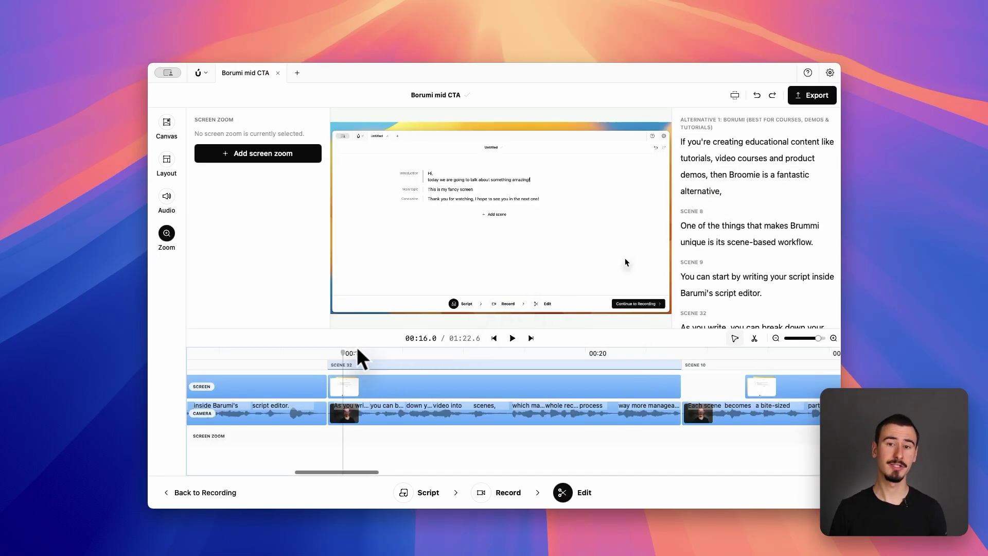
# Add a 150% screen zoom at the 00:16 playhead and preview it.
pyautogui.moveTo(360, 354); pyautogui.dragTo(343, 353)
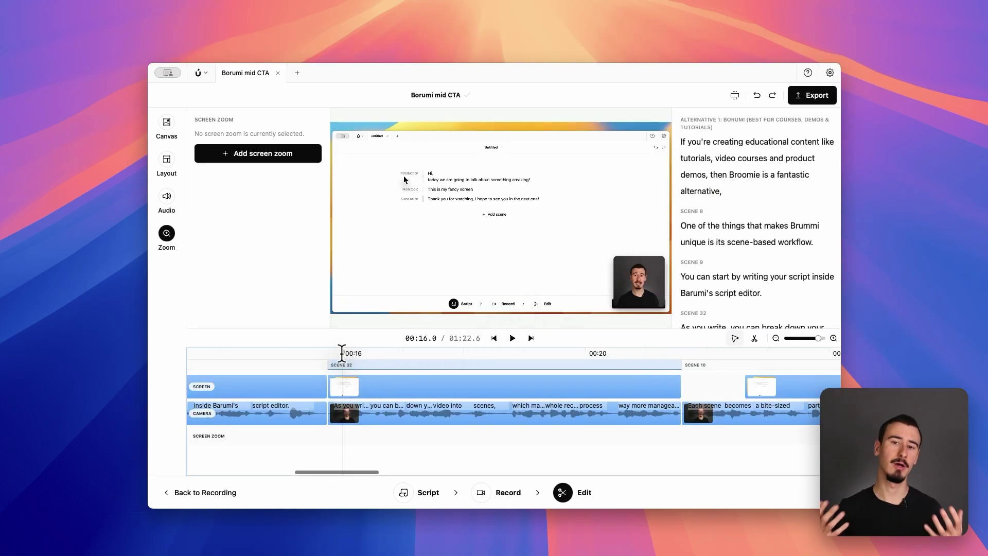
pyautogui.click(266, 155)
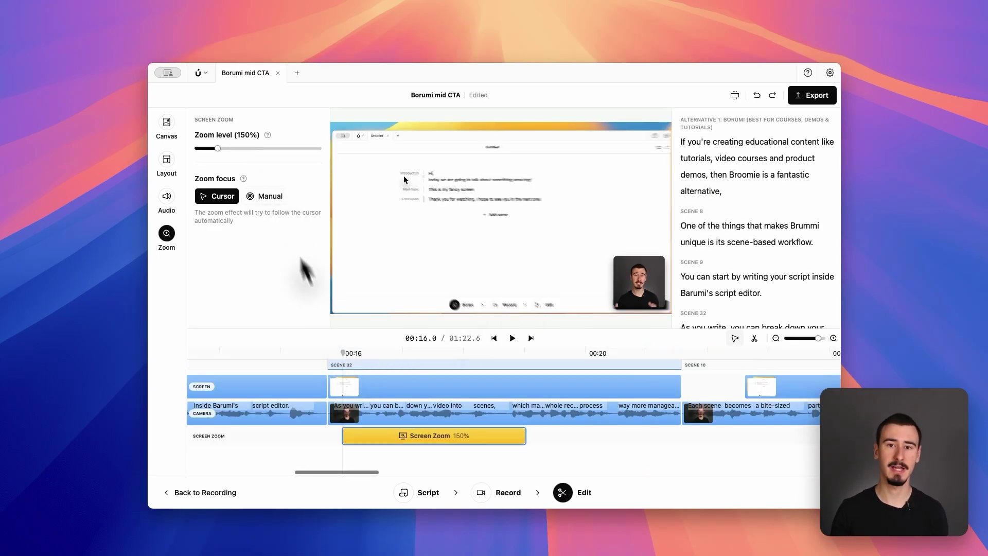
pyautogui.click(512, 338)
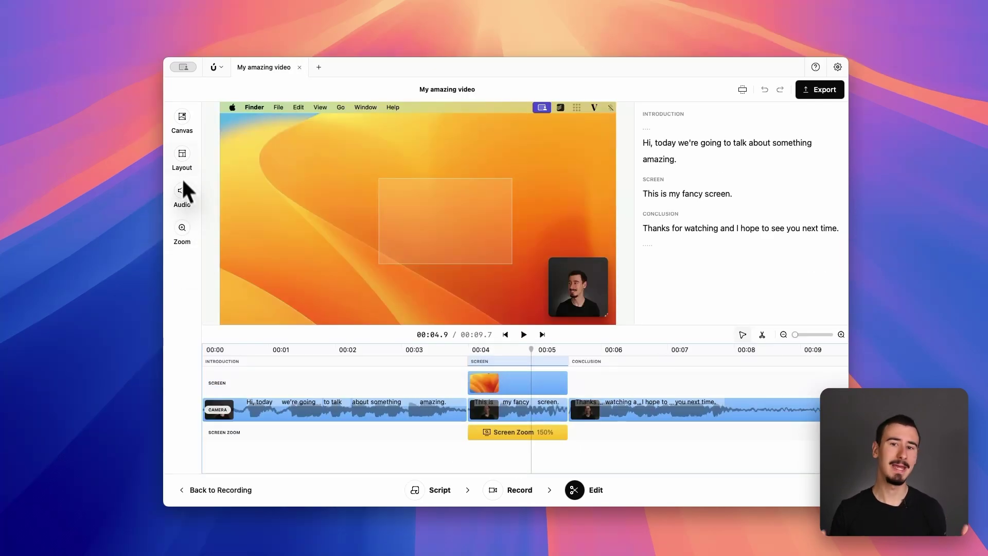
# Apply the Custom layout with the camera shrunk and moved to the preview's top-left corner.
pyautogui.click(182, 154)
pyautogui.click(258, 215)
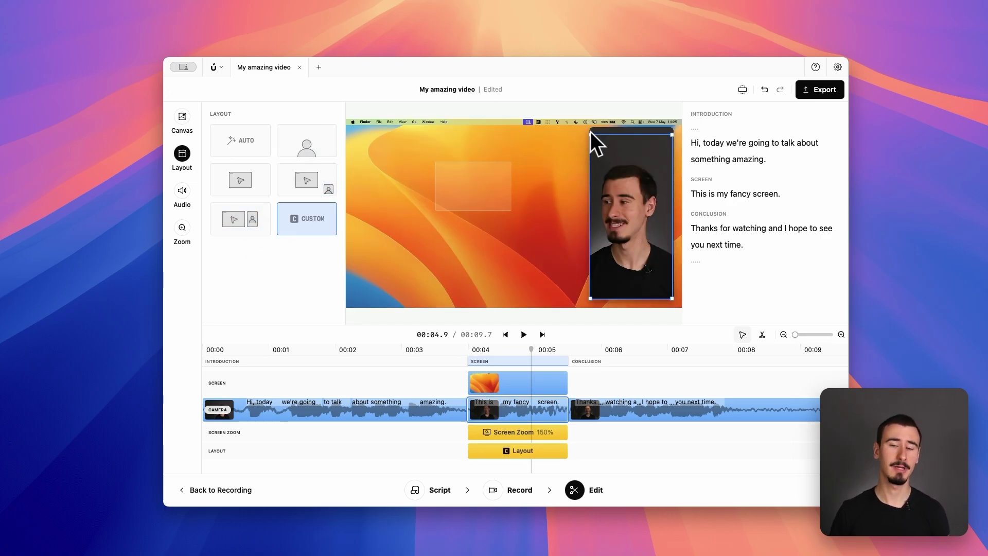
pyautogui.moveTo(590, 131); pyautogui.dragTo(597, 215)
pyautogui.moveTo(629, 248); pyautogui.dragTo(393, 165)
pyautogui.click(529, 225)
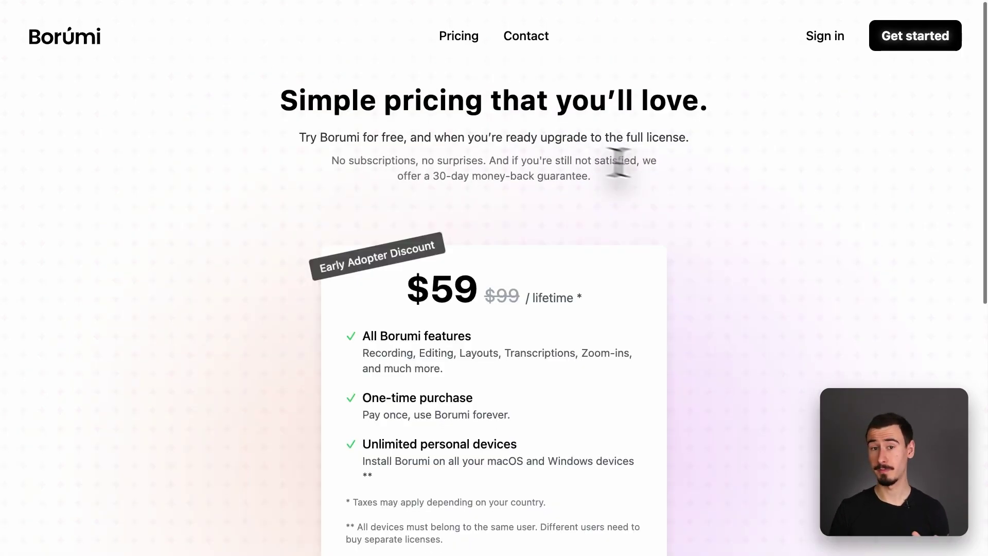
# Scroll Borumi's pricing page down to the $59 lifetime early-adopter offer.
pyautogui.scroll(-1, 636, 159)
pyautogui.scroll(-1, 636, 158)
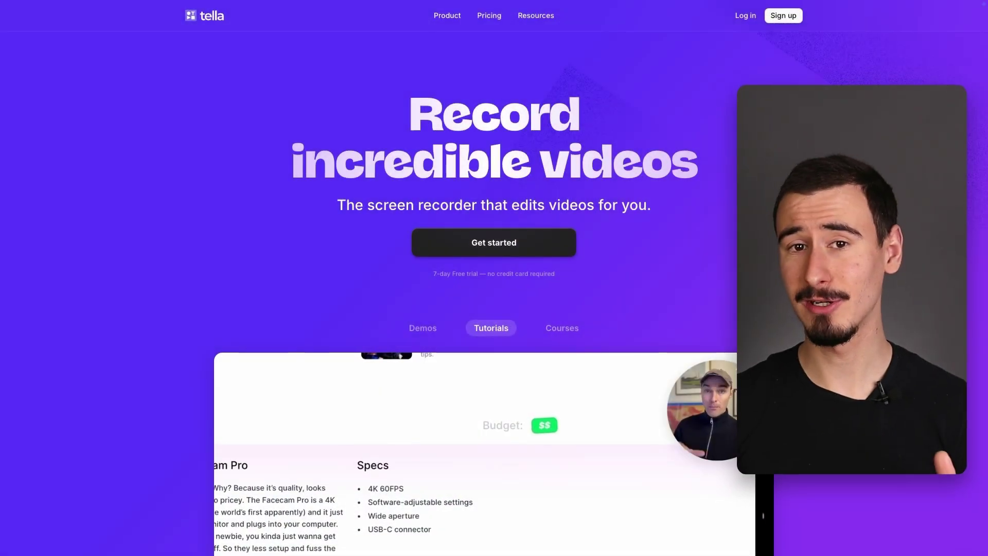
# Scroll down through the Tella homepage to browse its features.
pyautogui.scroll(-1, 494, 278)
pyautogui.scroll(-3, 494, 278)
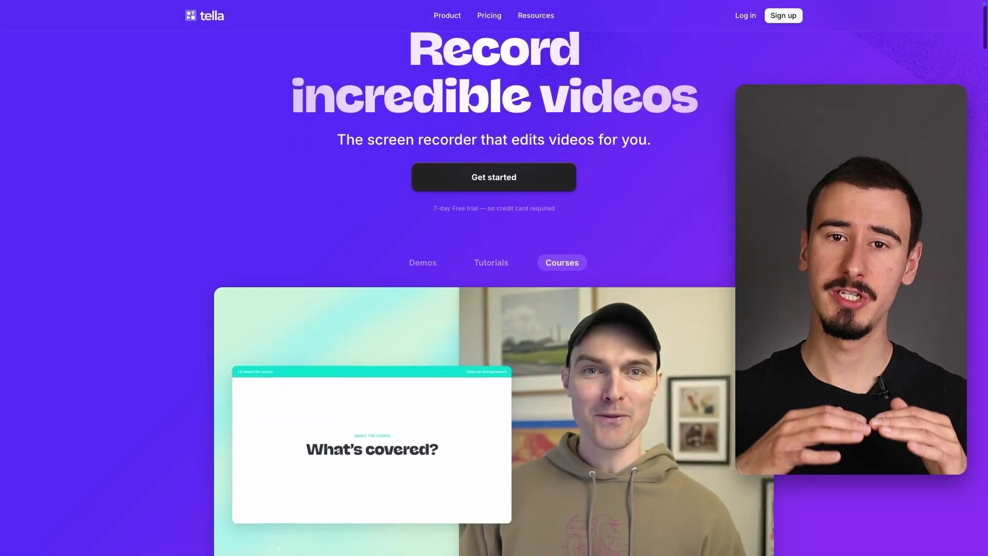
pyautogui.scroll(-4, 494, 278)
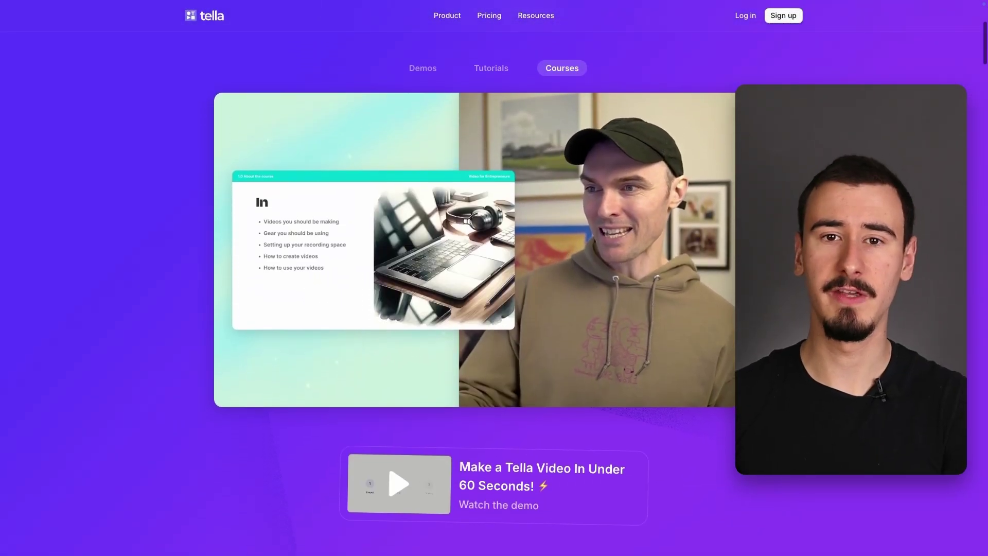
pyautogui.scroll(-5, 494, 278)
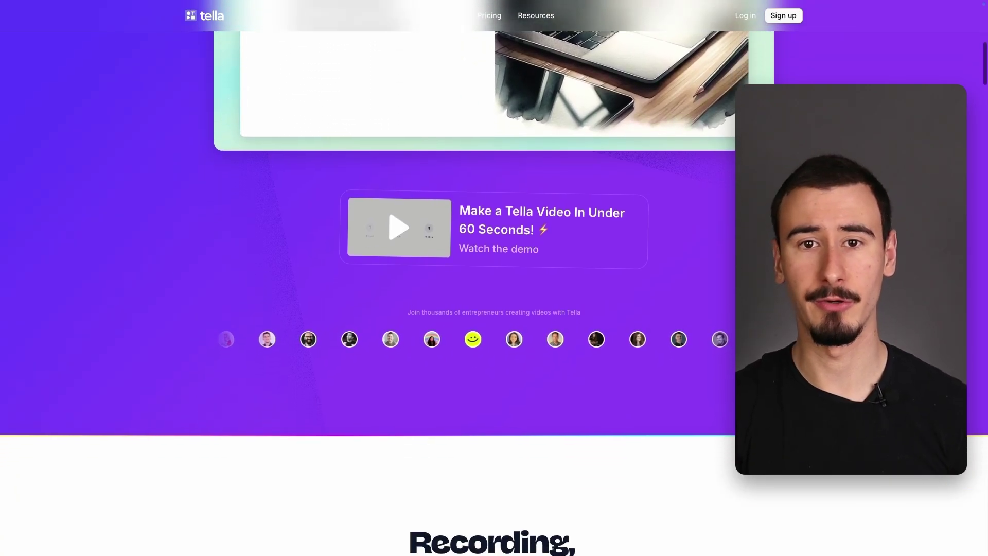
pyautogui.scroll(-1, 494, 278)
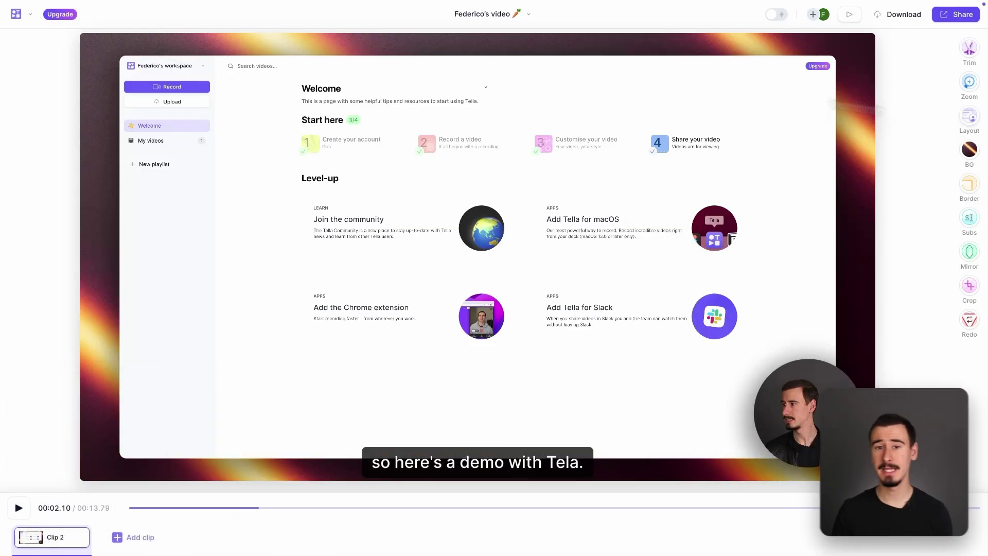
# Try Tella's large-camera layouts, placing the camera left, right and filling the right side.
pyautogui.click(969, 120)
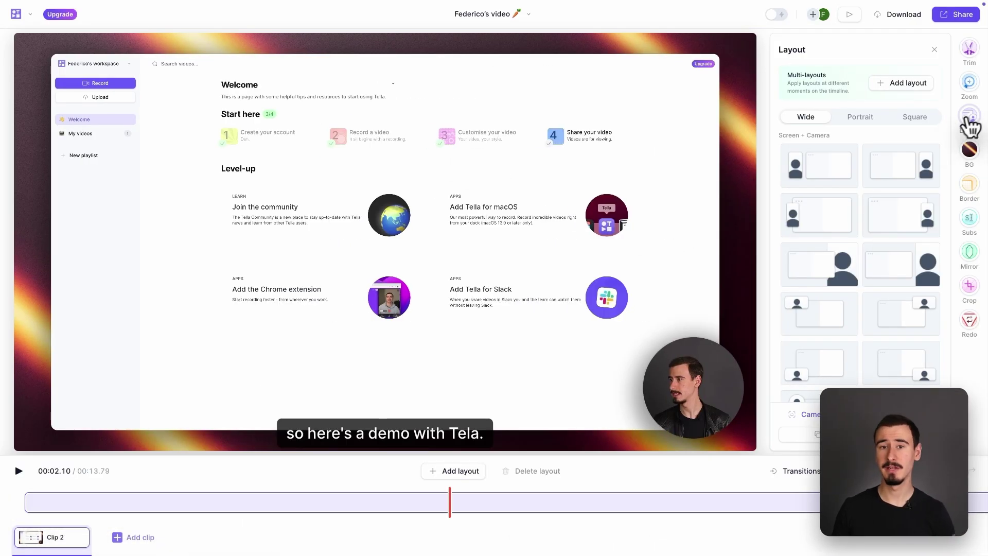
pyautogui.click(833, 174)
pyautogui.click(898, 169)
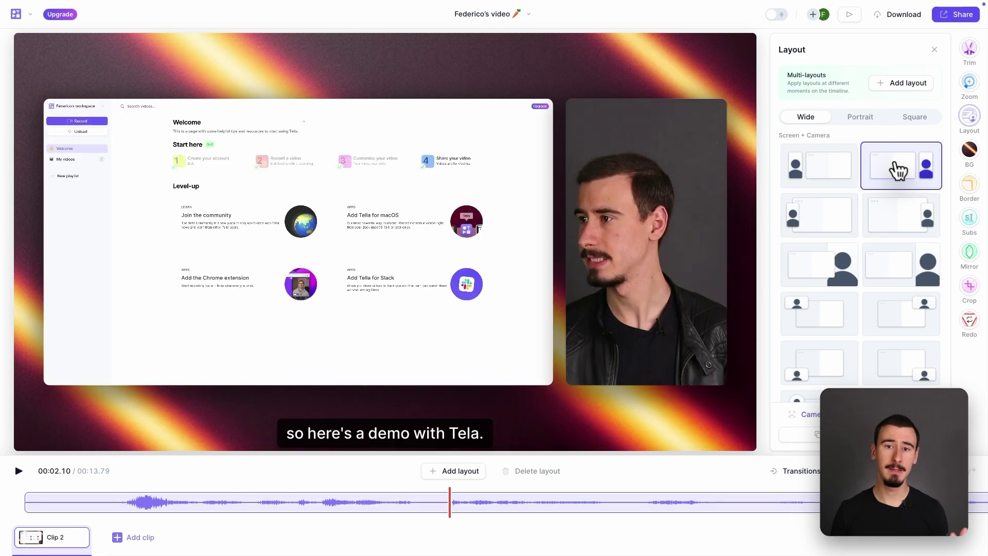
pyautogui.click(910, 212)
pyautogui.click(838, 227)
pyautogui.click(825, 281)
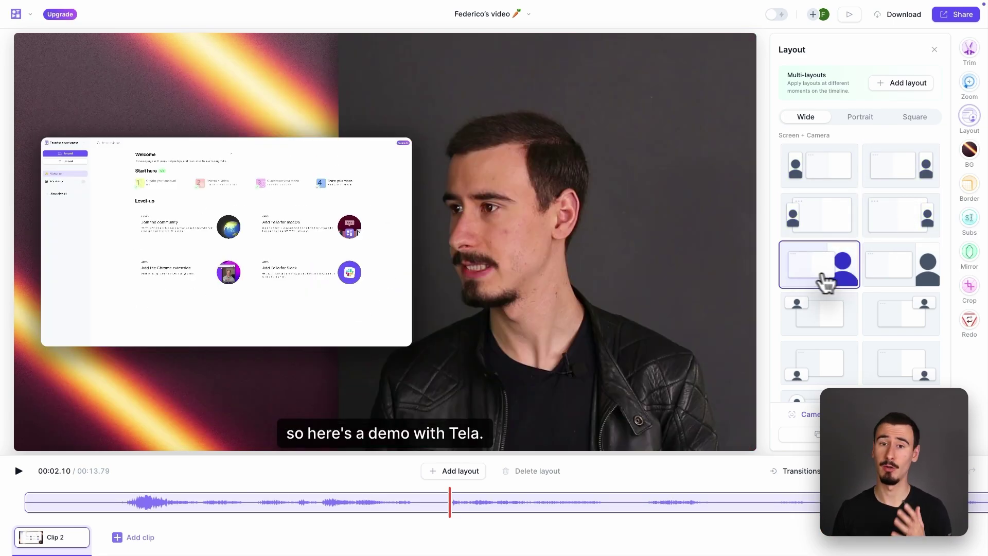
# Try more camera placements, settle on a small round camera, and open the share page.
pyautogui.click(907, 273)
pyautogui.click(902, 314)
pyautogui.scroll(-2, 902, 330)
pyautogui.click(901, 392)
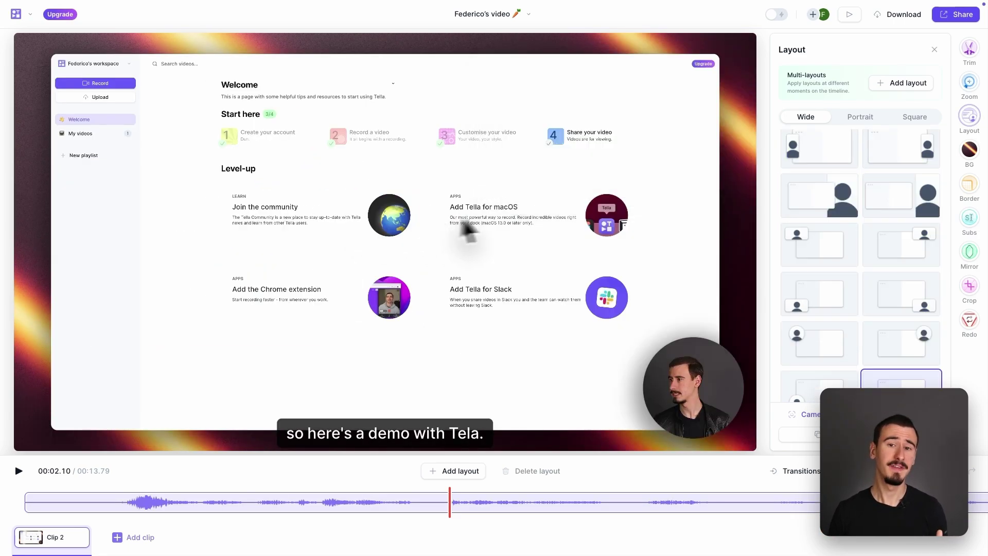
pyautogui.click(957, 15)
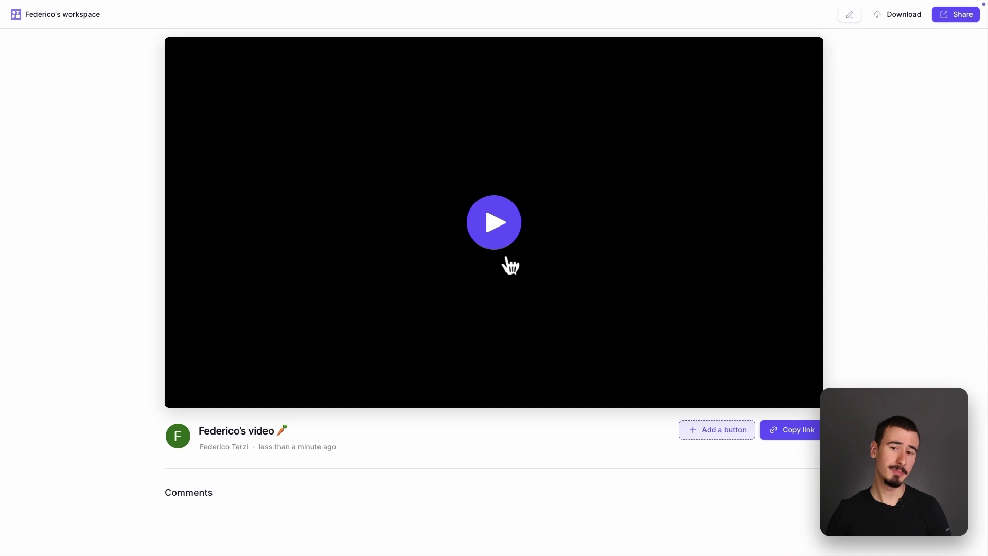
pyautogui.click(507, 259)
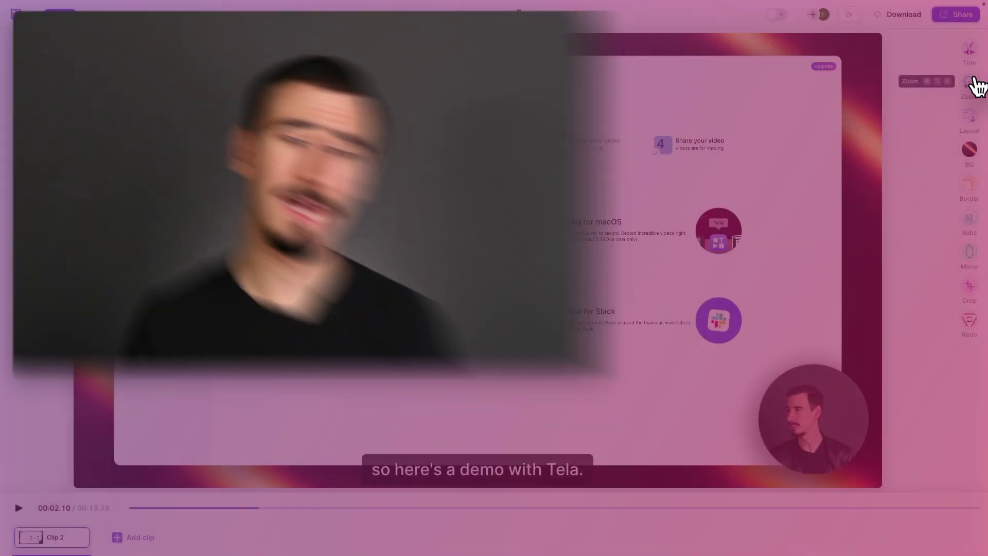
# Add a 200% zoom to Tella's timeline and play the video to preview it.
pyautogui.click(972, 83)
pyautogui.click(855, 438)
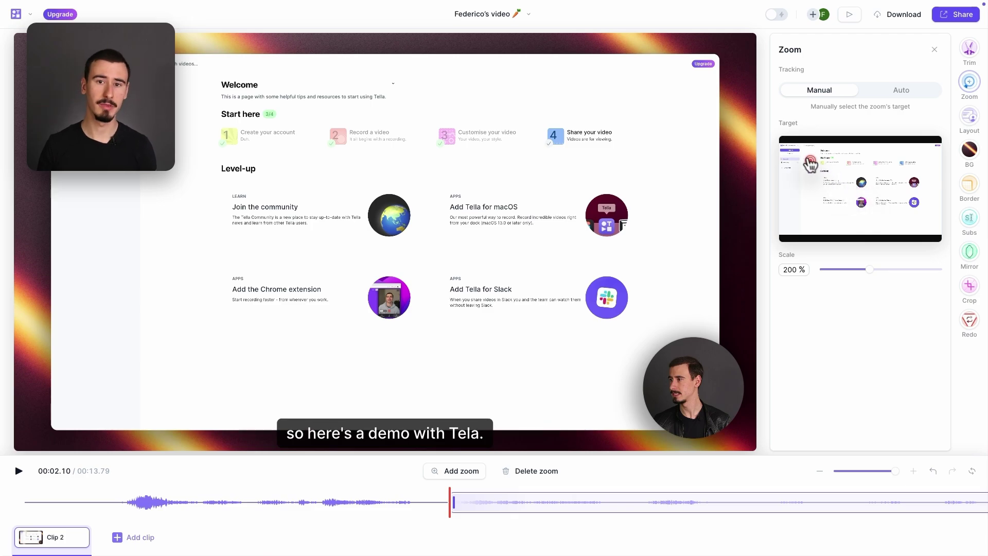
pyautogui.press('space')
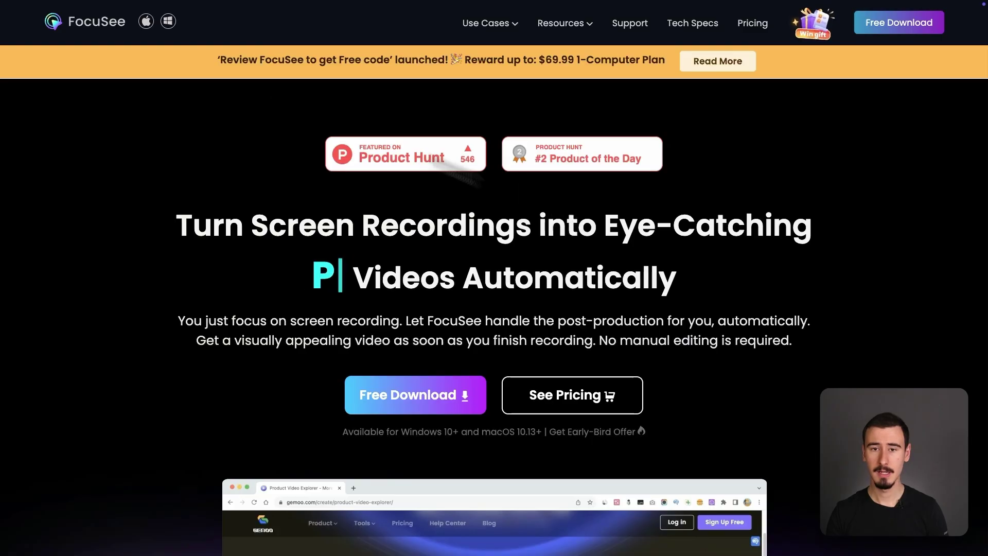
pyautogui.scroll(-5, 384, 446)
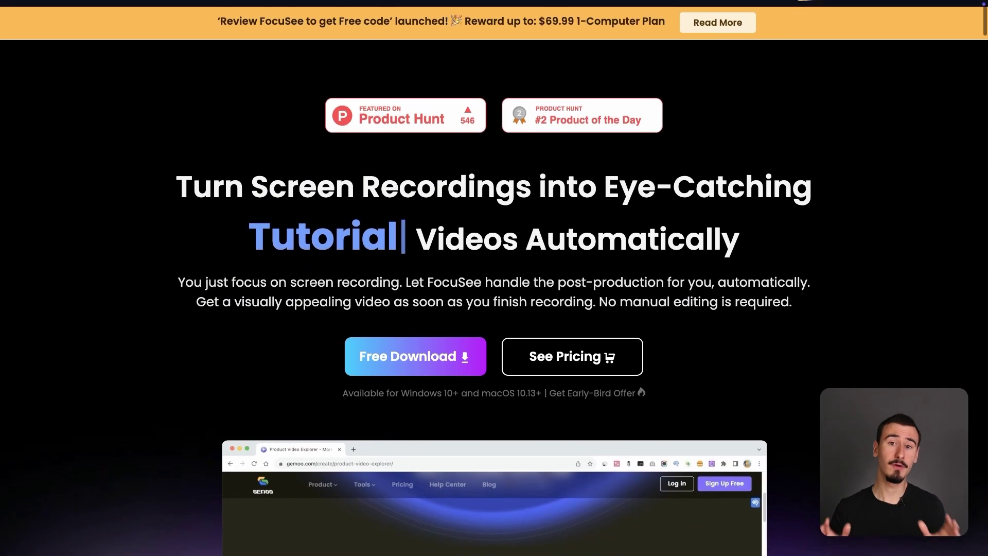
pyautogui.scroll(-5, 494, 278)
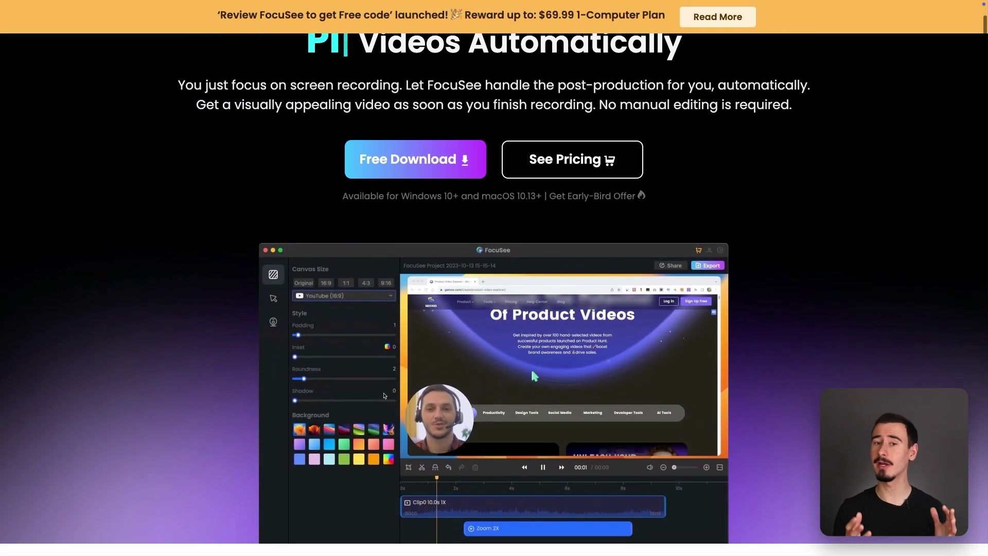
pyautogui.scroll(6, 383, 265)
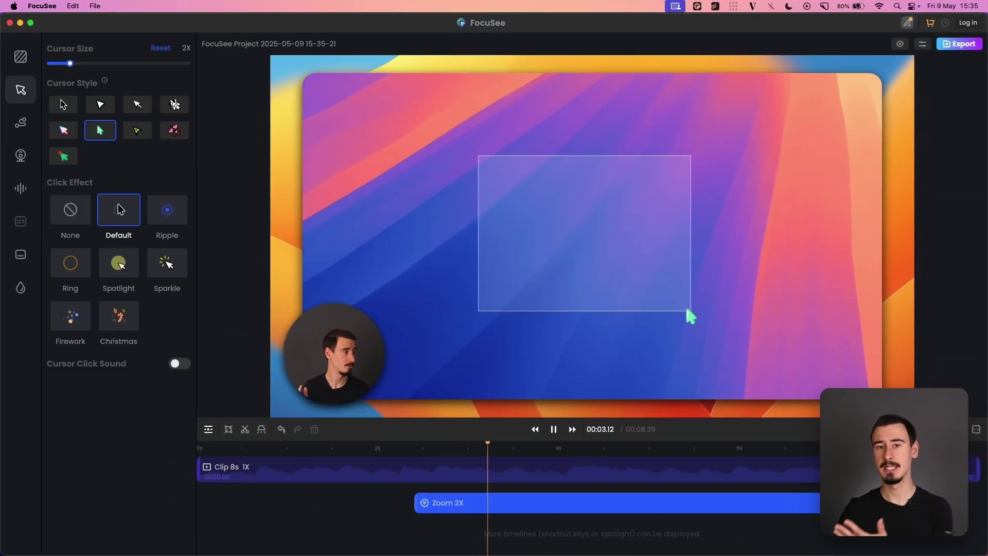
# Switch the cursor style to the yellow-green arrow, after trying green-red, and choose full-screen recording.
pyautogui.click(63, 156)
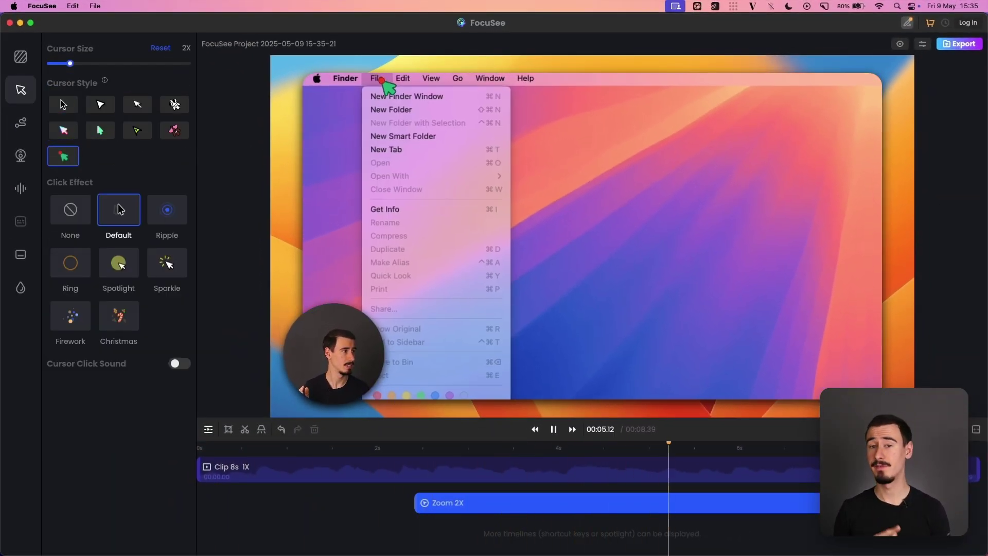
pyautogui.click(138, 132)
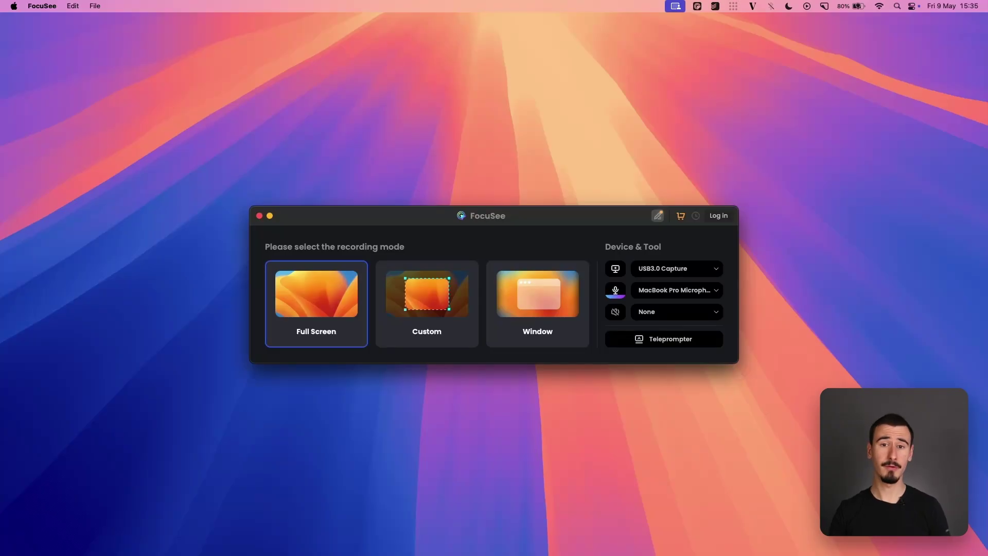
pyautogui.click(307, 306)
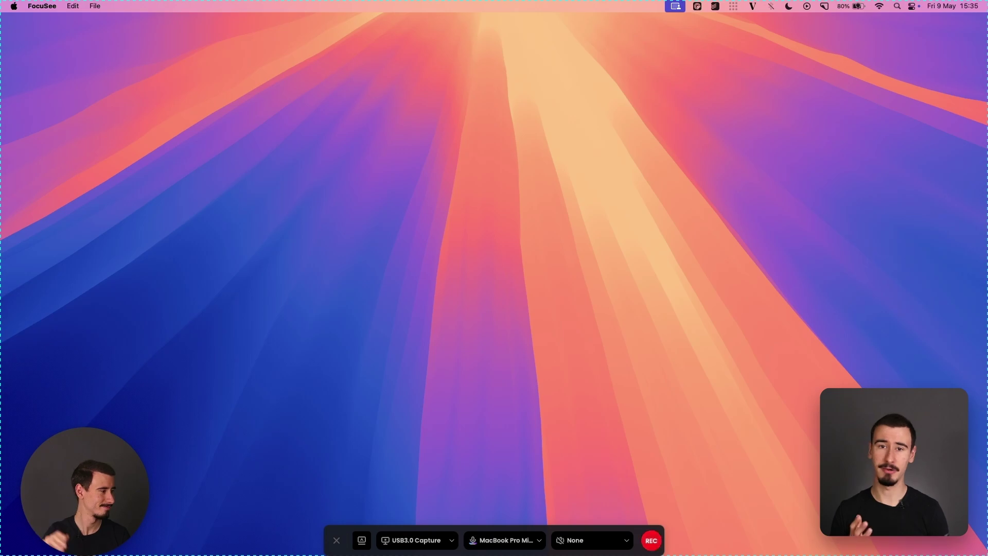
# Begin the full-screen FocuSee recording with the webcam bubble so the countdown starts.
pyautogui.press('Return')
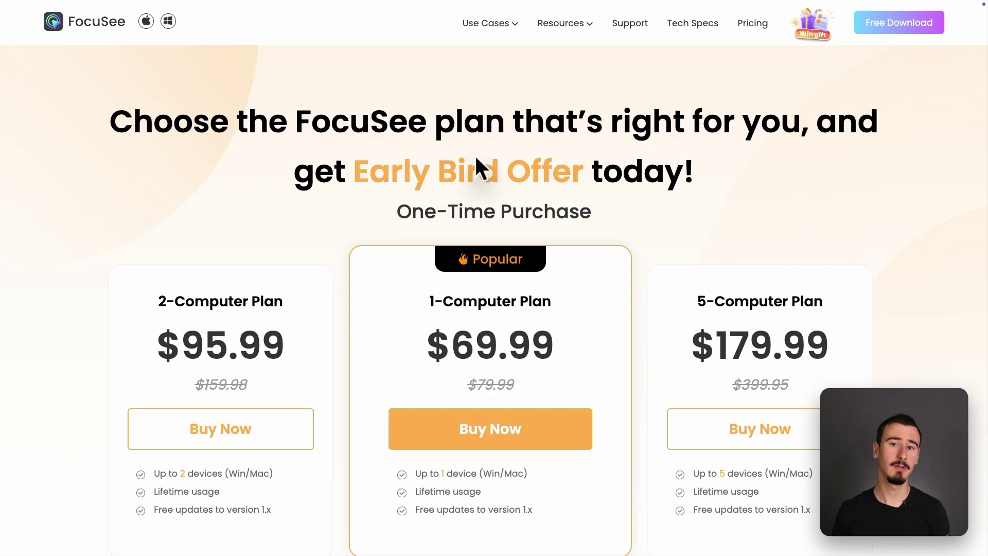
# Scroll down to FocuSee's pricing plans and highlight the $69.99 1-Computer Plan price.
pyautogui.scroll(-3, 476, 159)
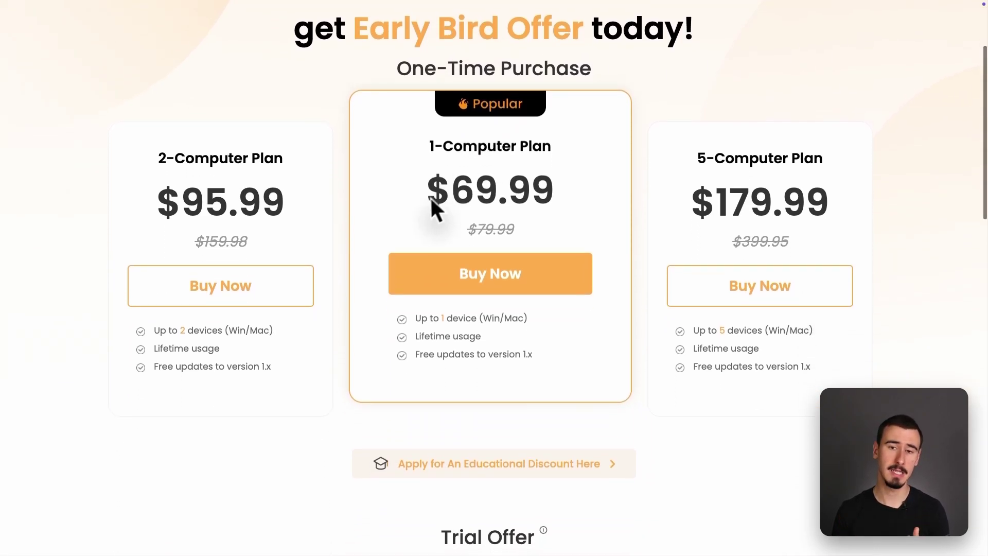
pyautogui.moveTo(431, 199); pyautogui.dragTo(472, 206)
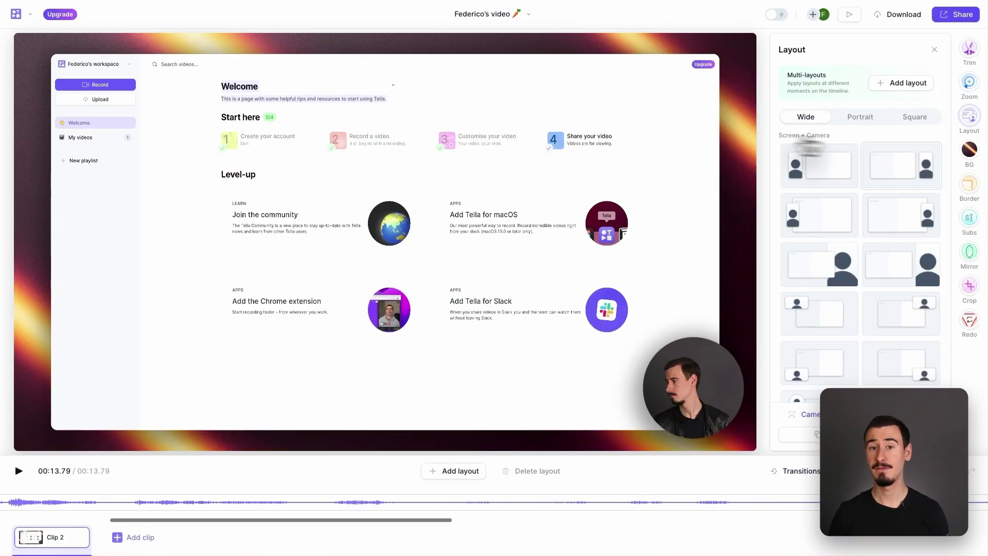
# Cycle the camera through side, floating, large and corner layouts, finishing at the bottom right.
pyautogui.click(834, 175)
pyautogui.click(904, 176)
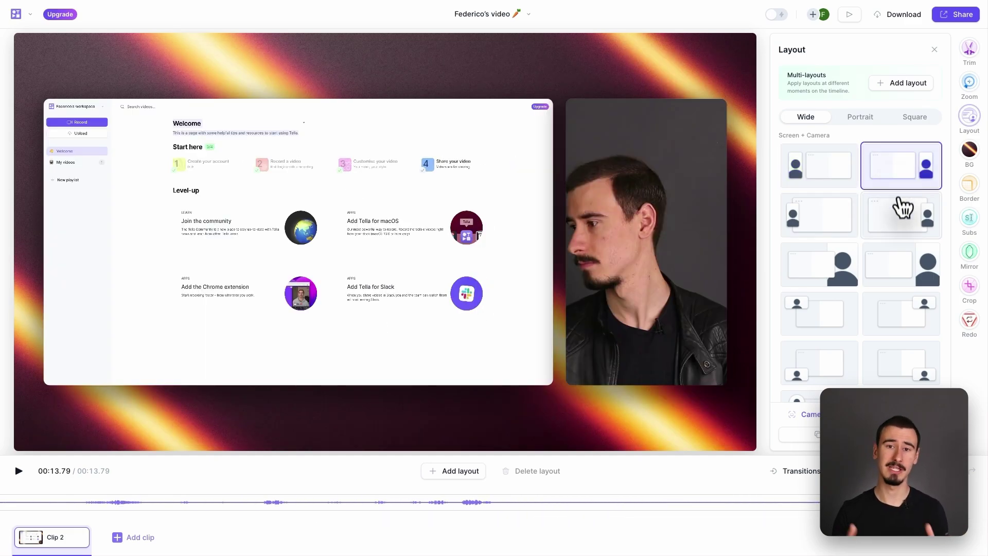
pyautogui.click(896, 221)
pyautogui.click(831, 274)
pyautogui.click(901, 281)
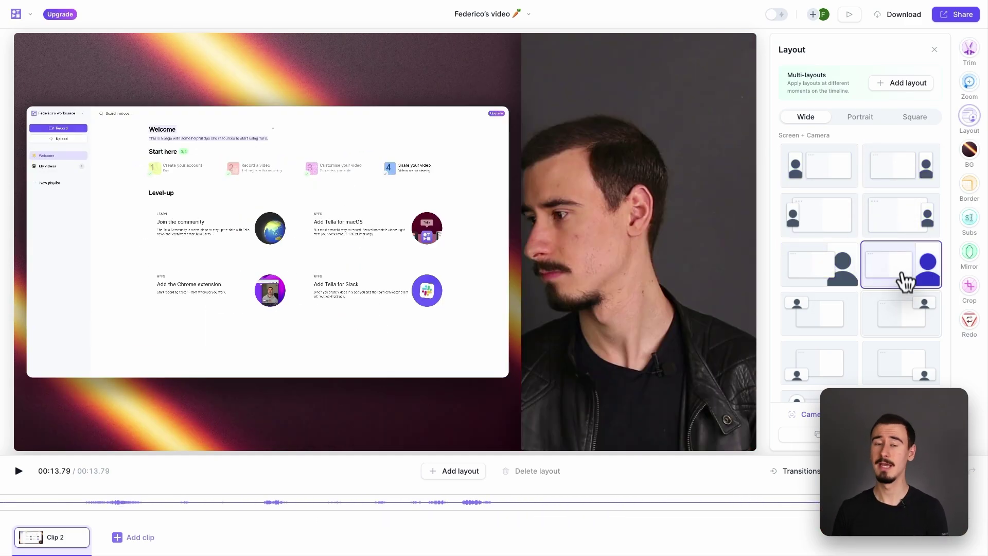
pyautogui.click(905, 324)
pyautogui.click(832, 328)
pyautogui.click(832, 361)
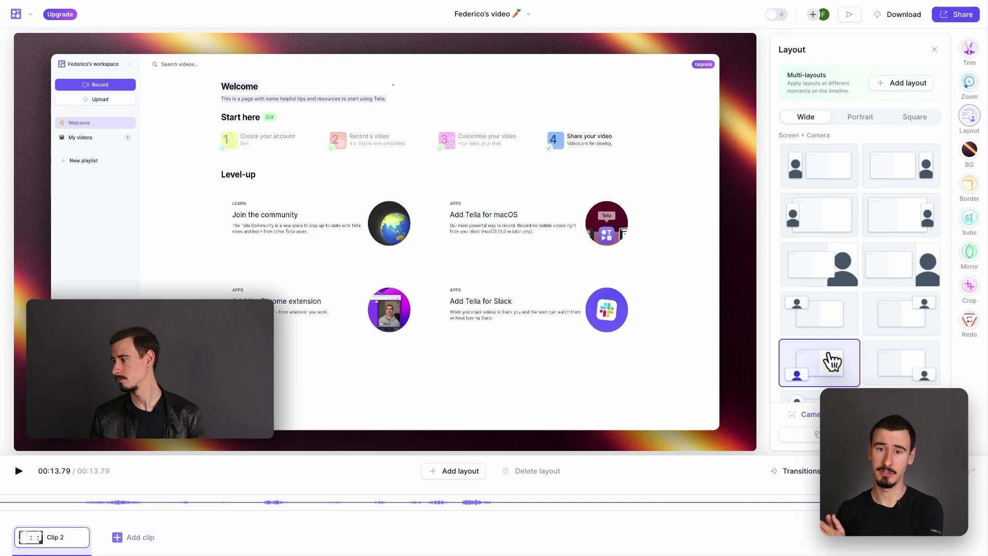
pyautogui.click(898, 367)
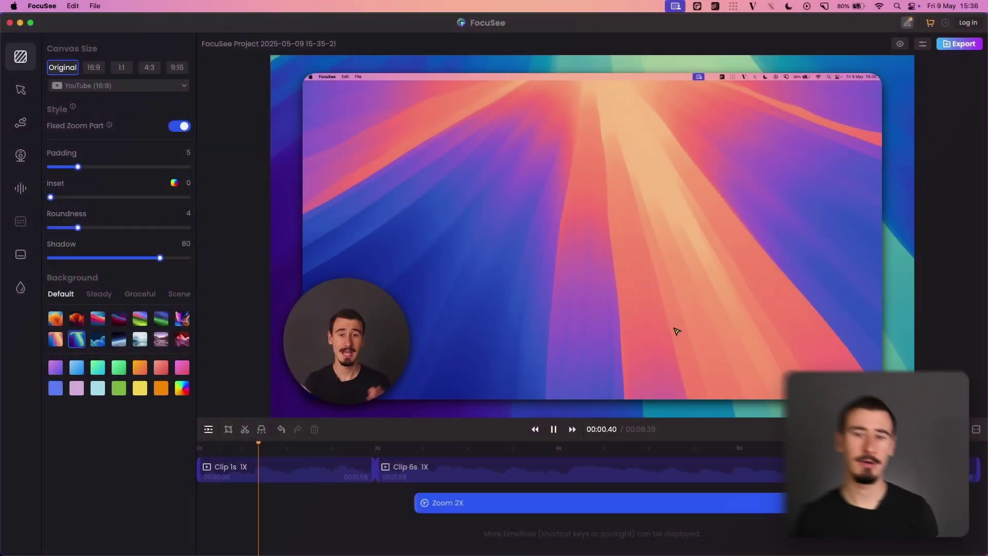
# Try the mountain-lake and green rainbow backgrounds, then settle on the red-orange wallpaper.
pyautogui.click(161, 340)
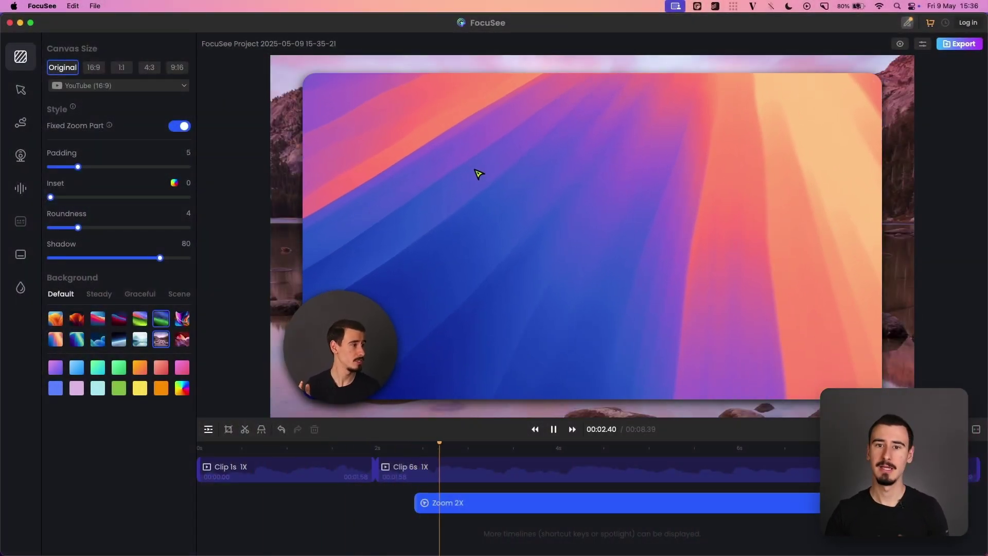
pyautogui.click(140, 318)
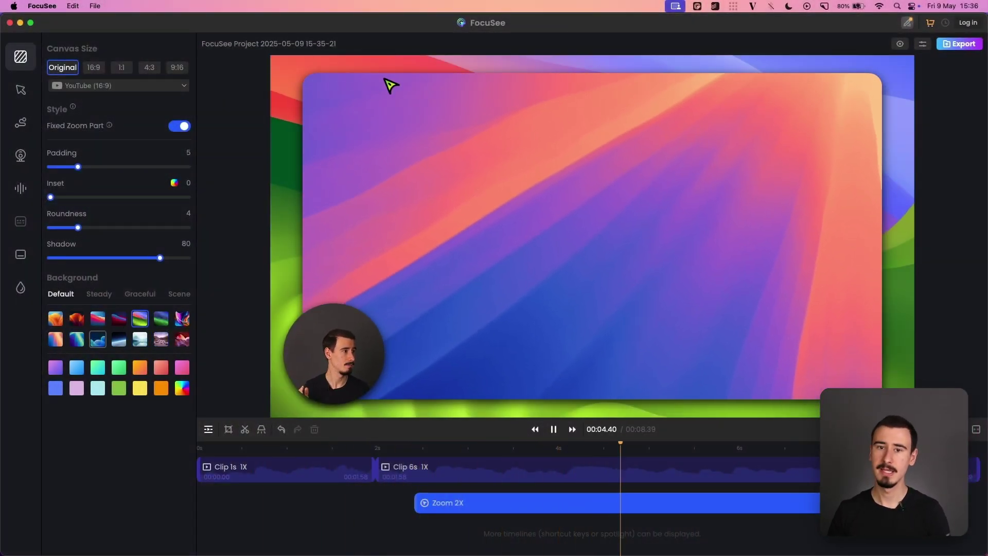
pyautogui.click(77, 319)
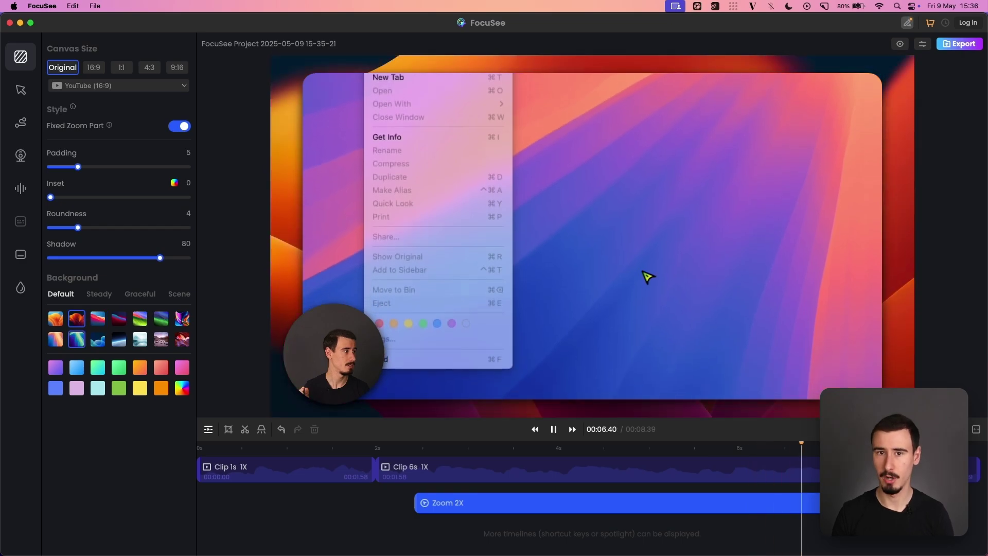